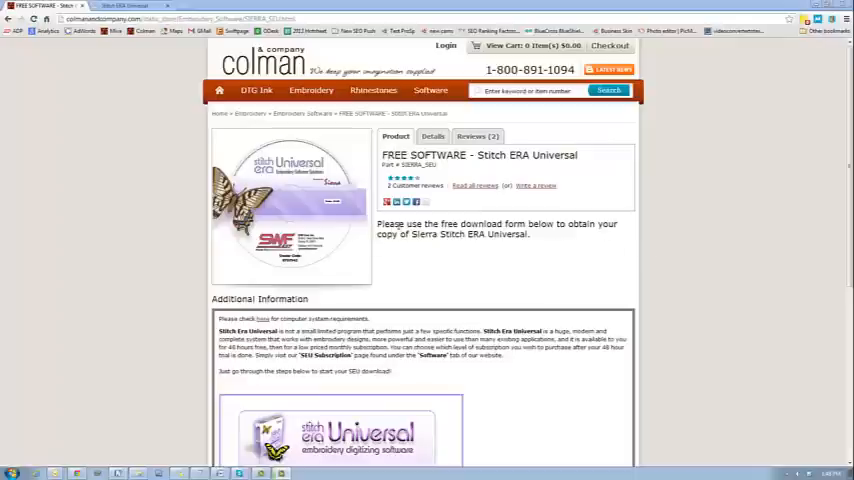
scroll(322, 127, down, 1)
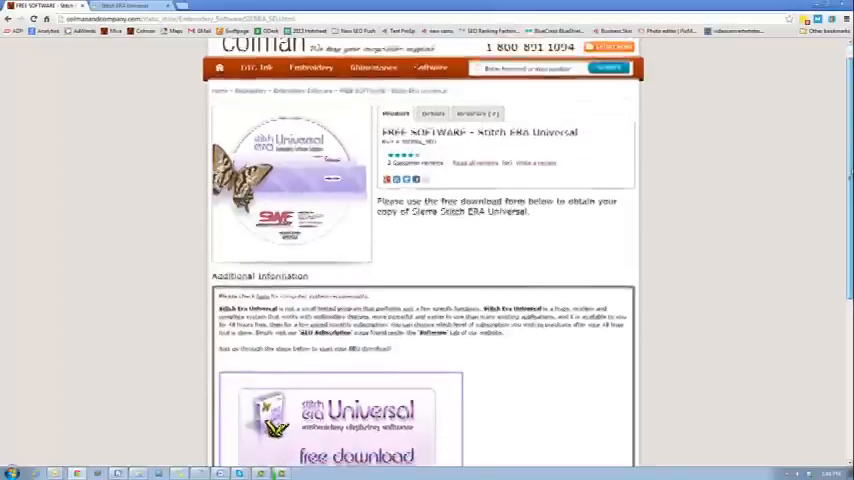
scroll(427, 250, down, 1)
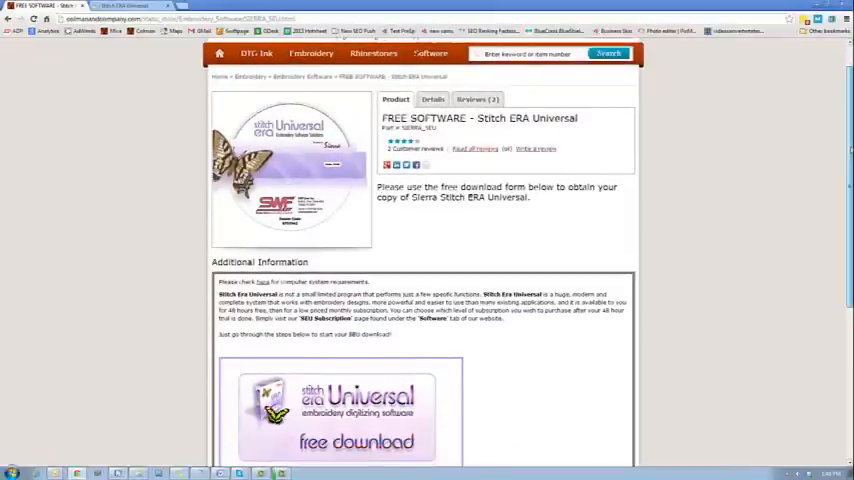
scroll(565, 150, down, 1)
scroll(427, 250, down, 3)
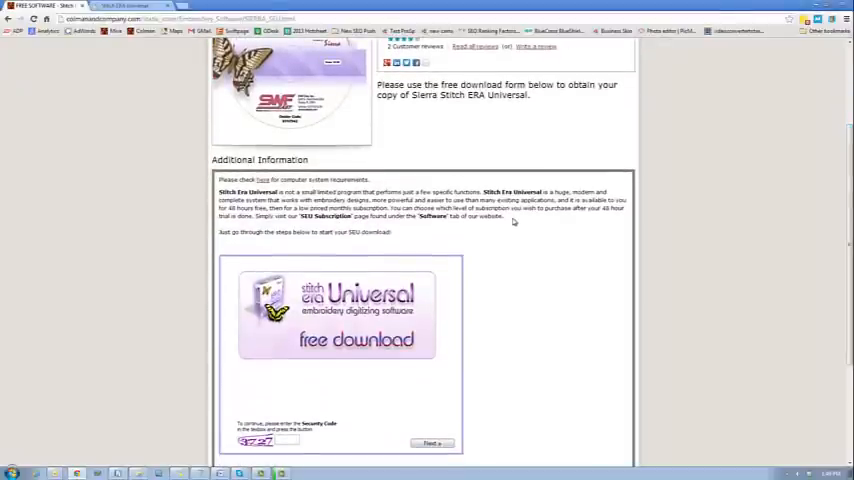
scroll(510, 222, down, 3)
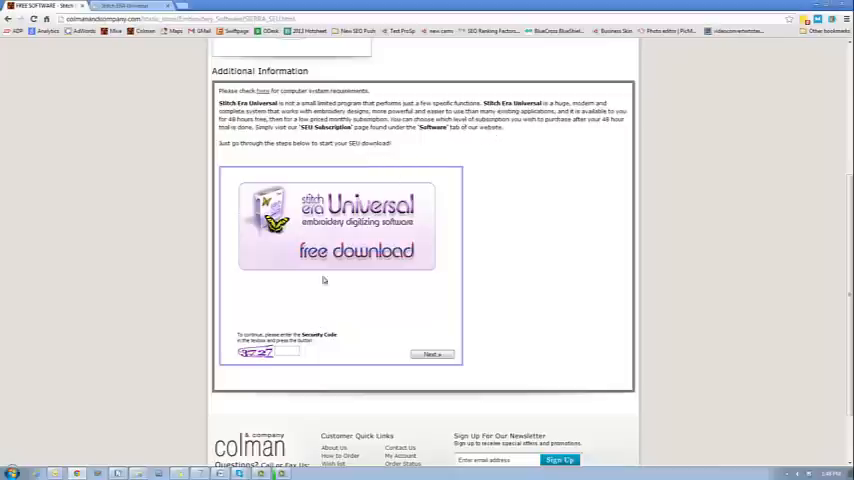
- Enter the displayed security code so the wizard lists editions, prices and a download code
click(286, 352)
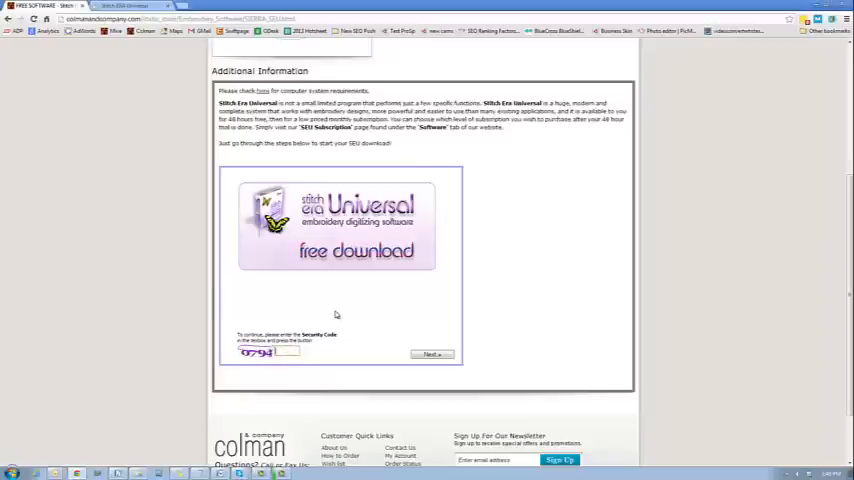
key(Return)
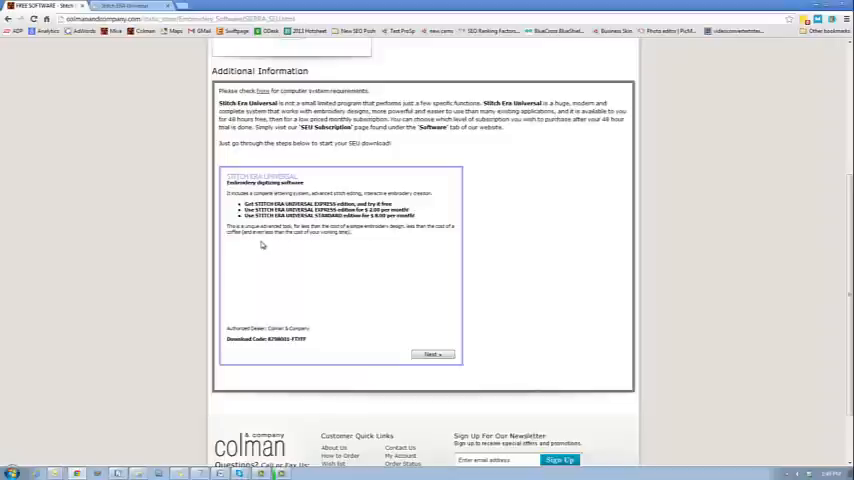
- Select the free Stitch ERA Universal EXPRESS edition and advance to the wizard's download step
click(433, 355)
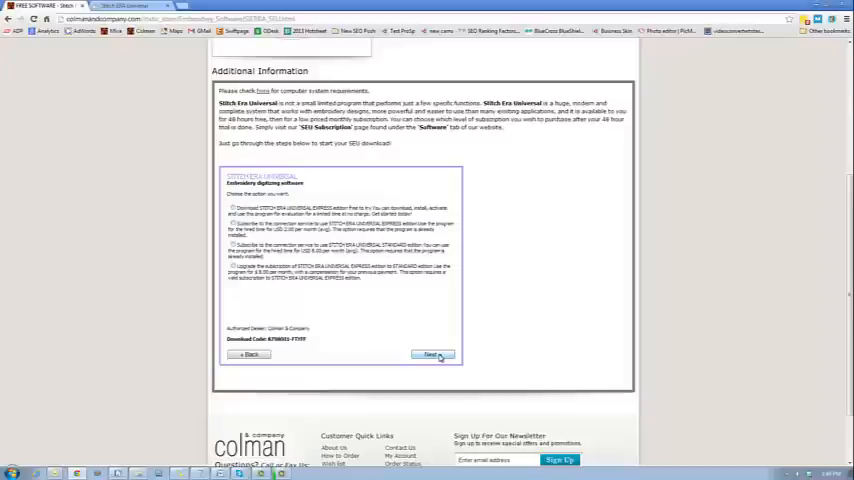
click(232, 208)
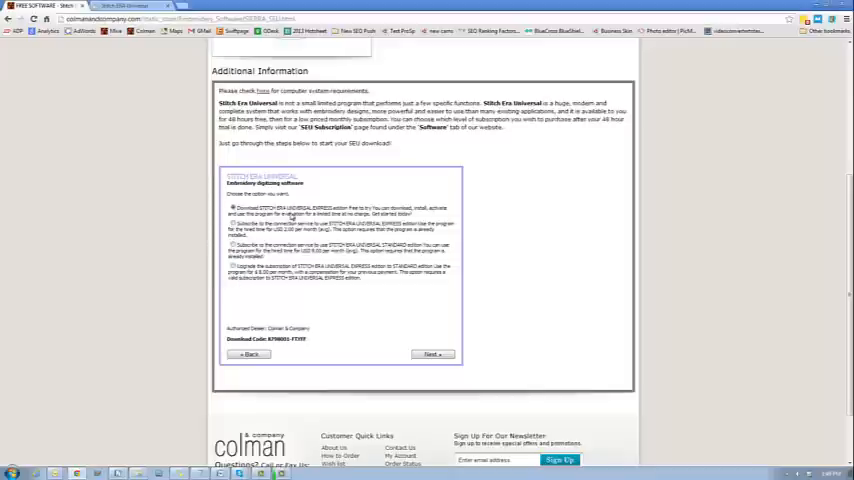
click(437, 356)
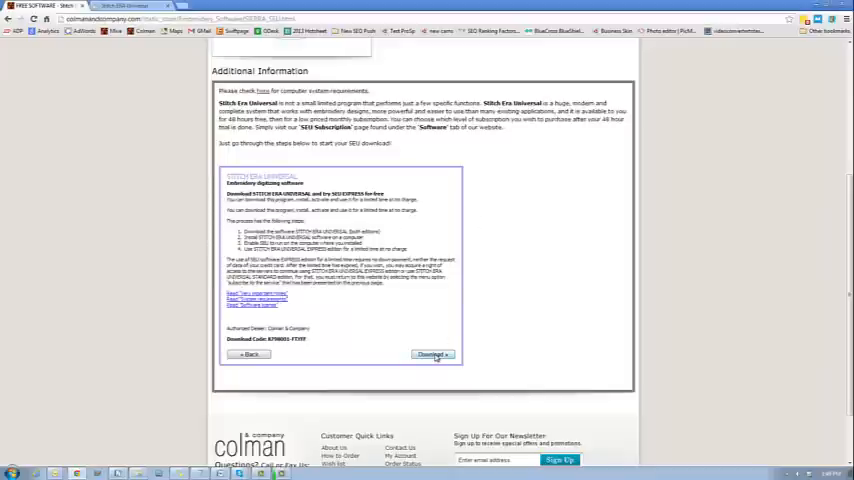
- Start downloading the Stitch ERA Universal Express installer from the wizard
click(434, 356)
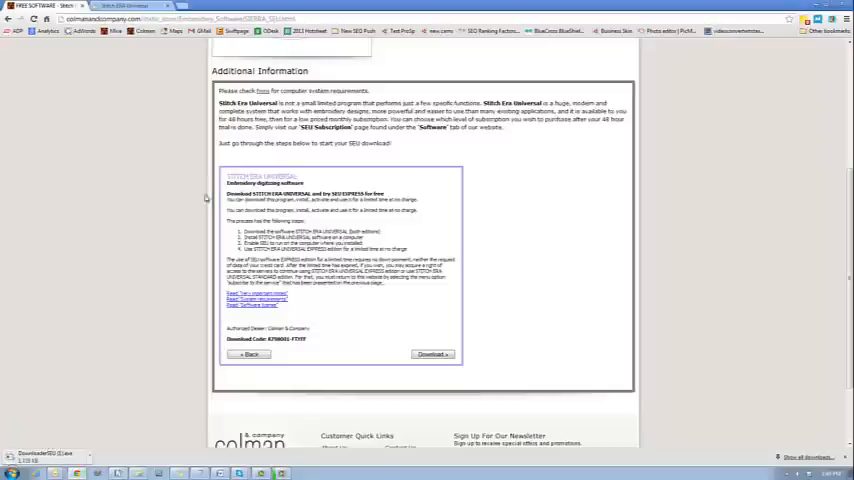
scroll(170, 300, up, 5)
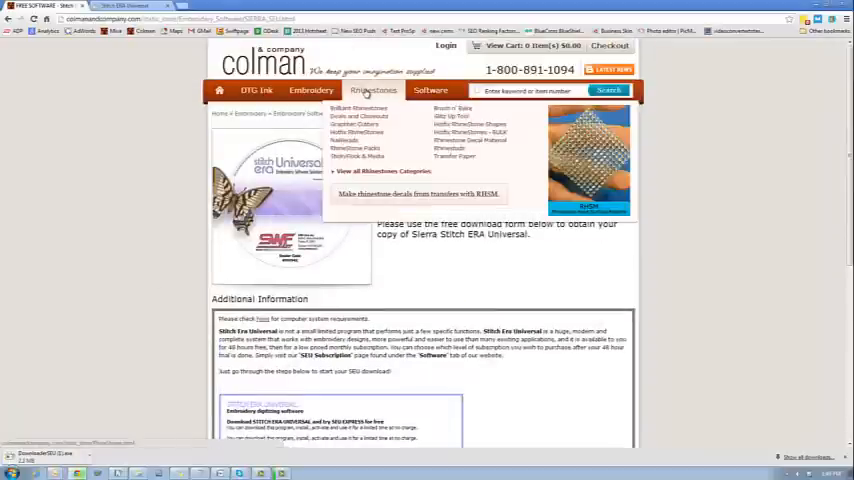
click(442, 113)
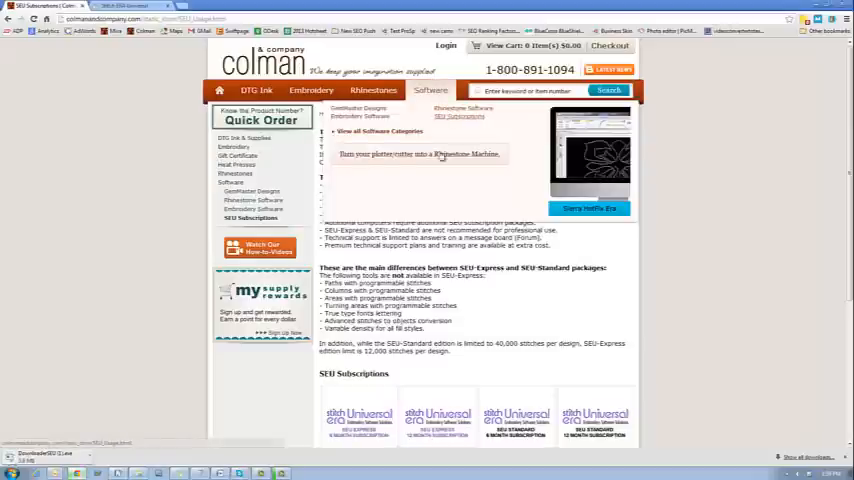
scroll(498, 299, down, 5)
scroll(498, 299, down, 3)
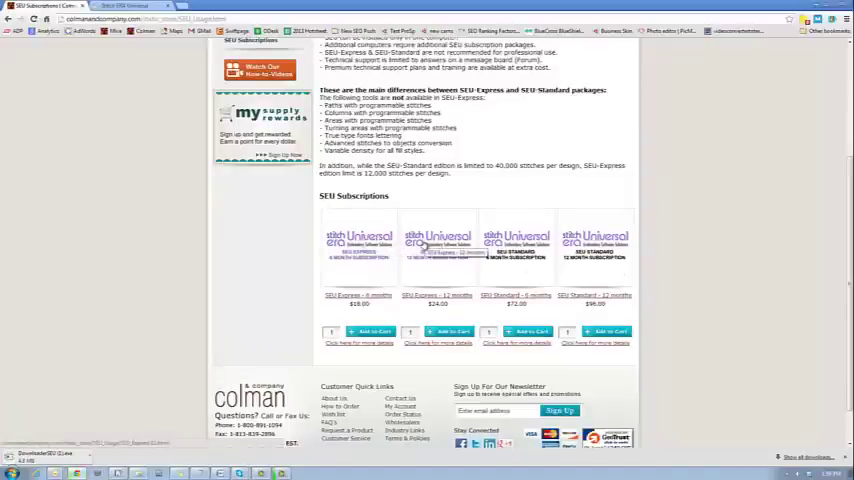
click(411, 252)
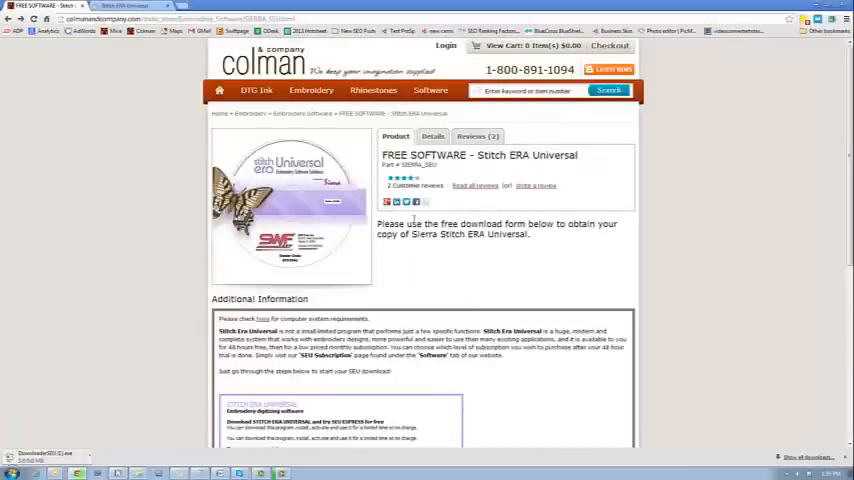
scroll(414, 222, down, 1)
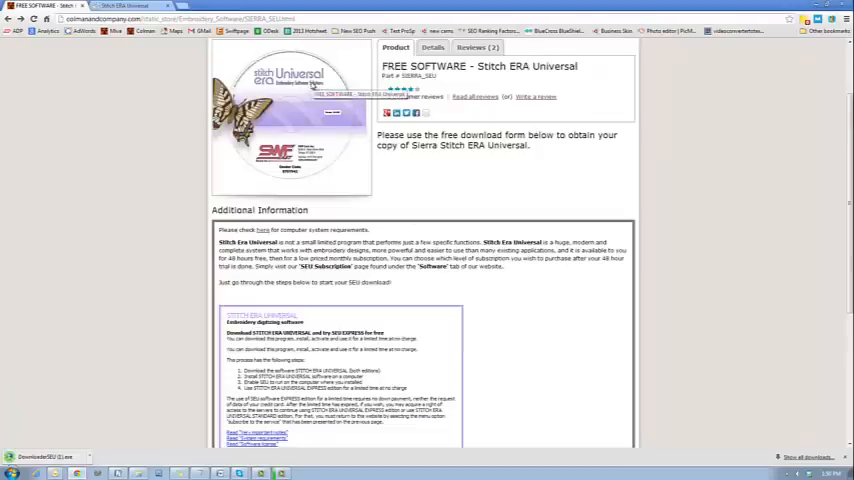
scroll(479, 162, down, 2)
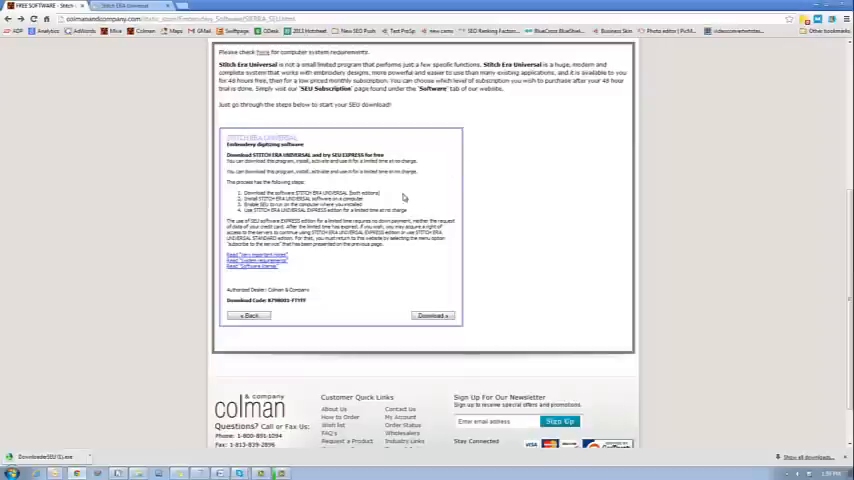
- Step the wizard back to its start, then advance to the edition-choice options
click(248, 315)
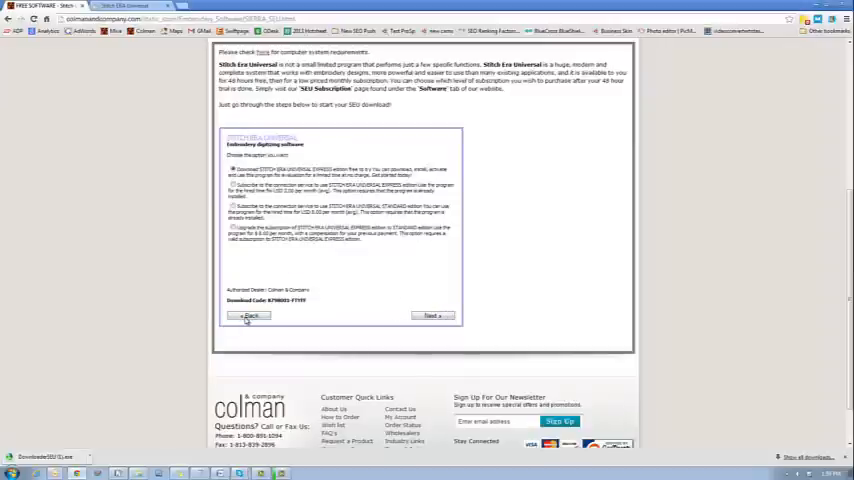
click(248, 315)
scroll(531, 171, up, 2)
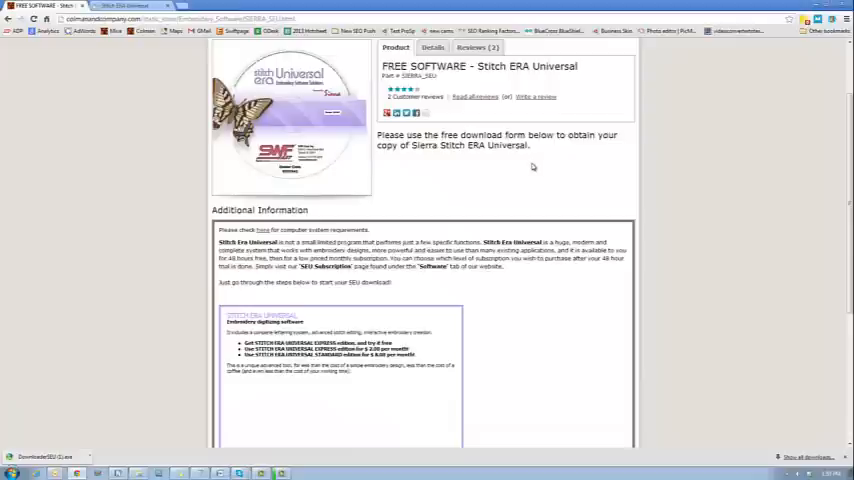
scroll(531, 171, down, 1)
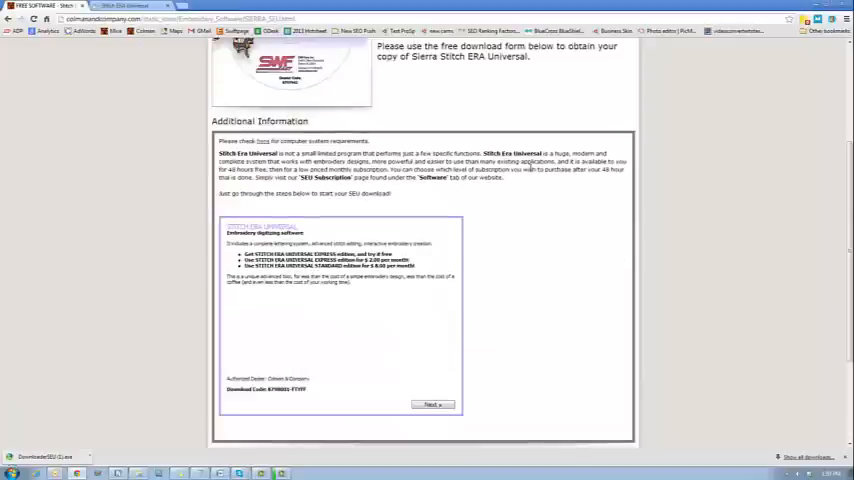
click(297, 260)
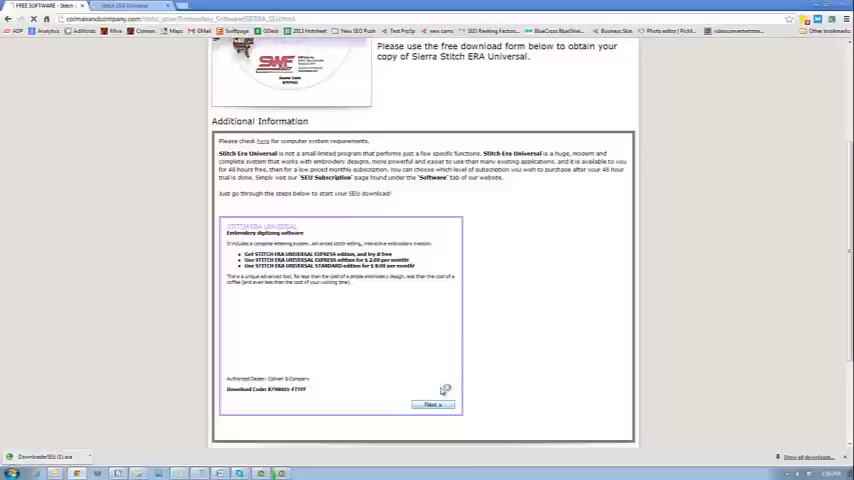